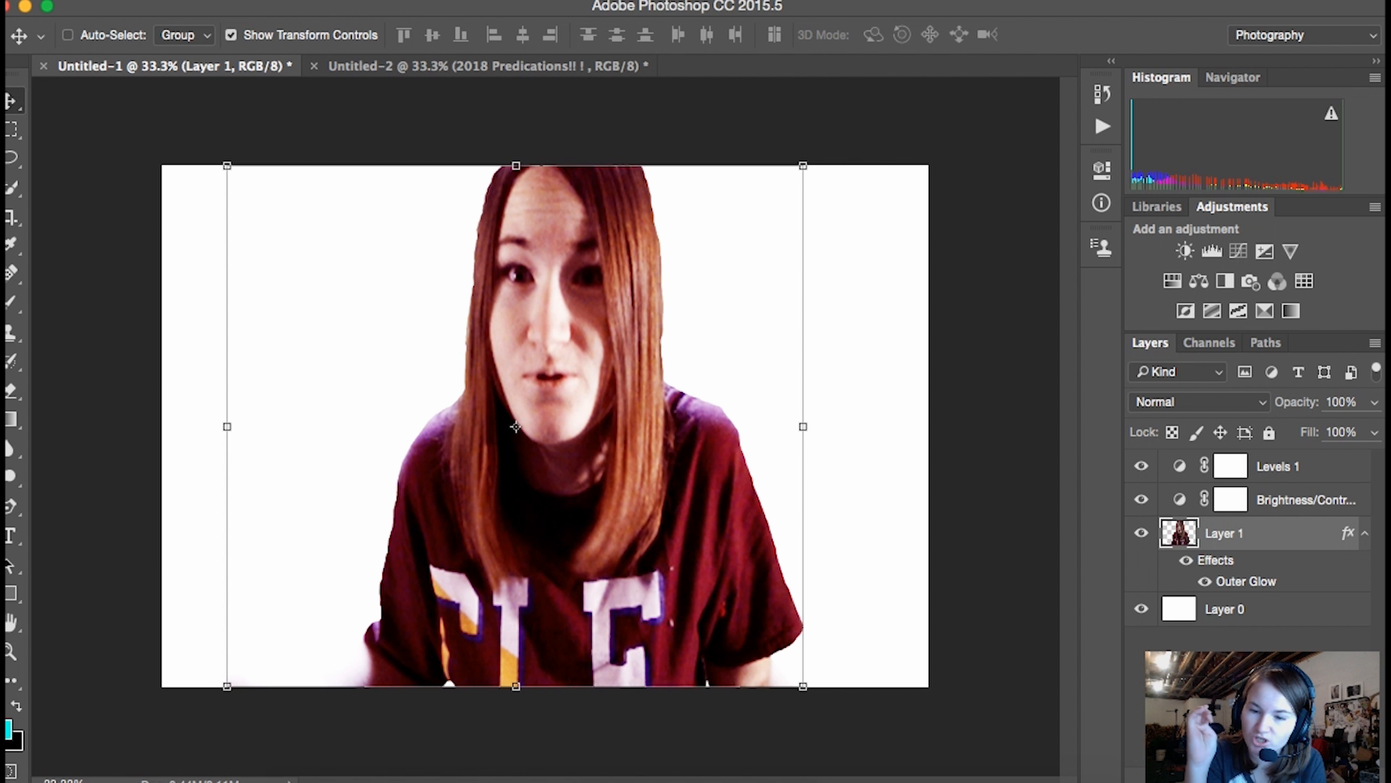
# Preview the original graphic thumbnail.jpg on the desktop, close the preview, and return to the Untitled-1 document with the Move tool
pyautogui.press('l')
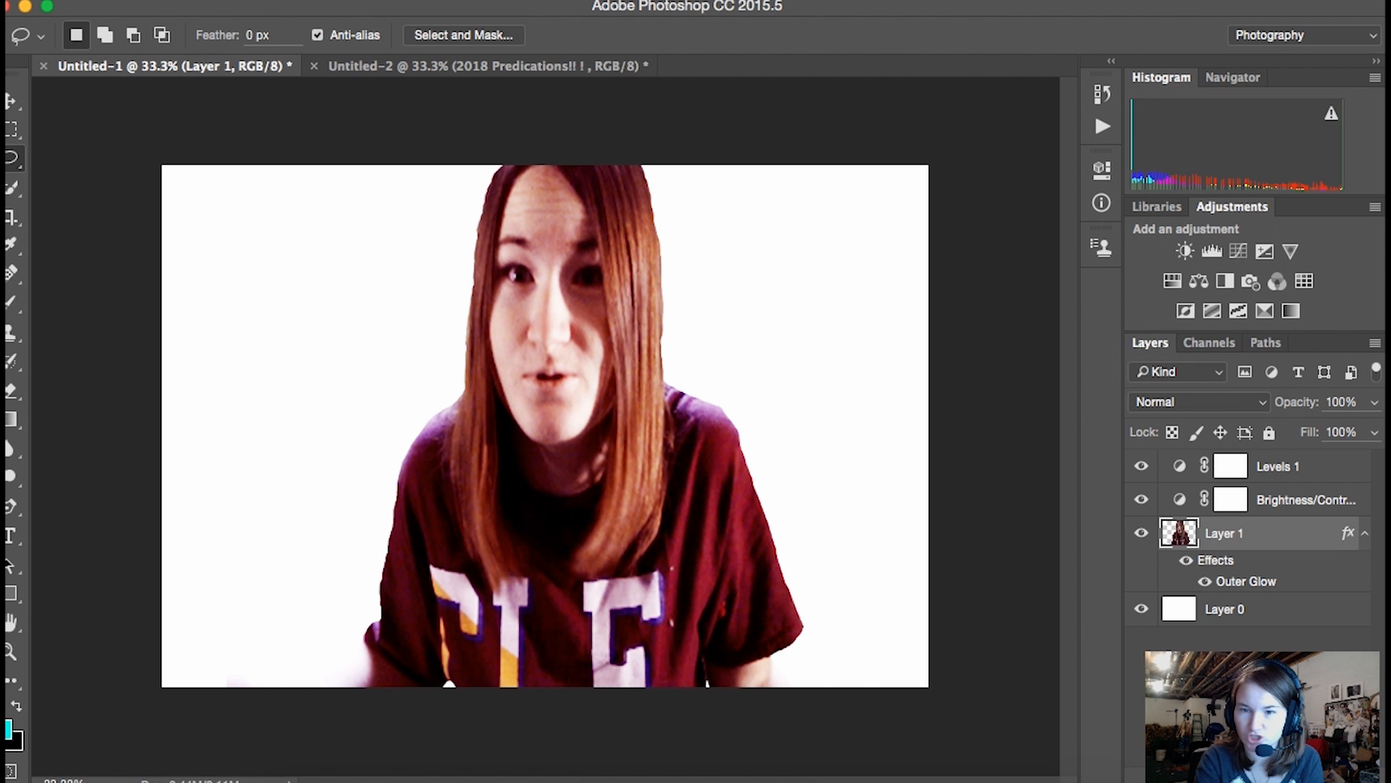
pyautogui.moveTo(903, 5); pyautogui.dragTo(409, 6)
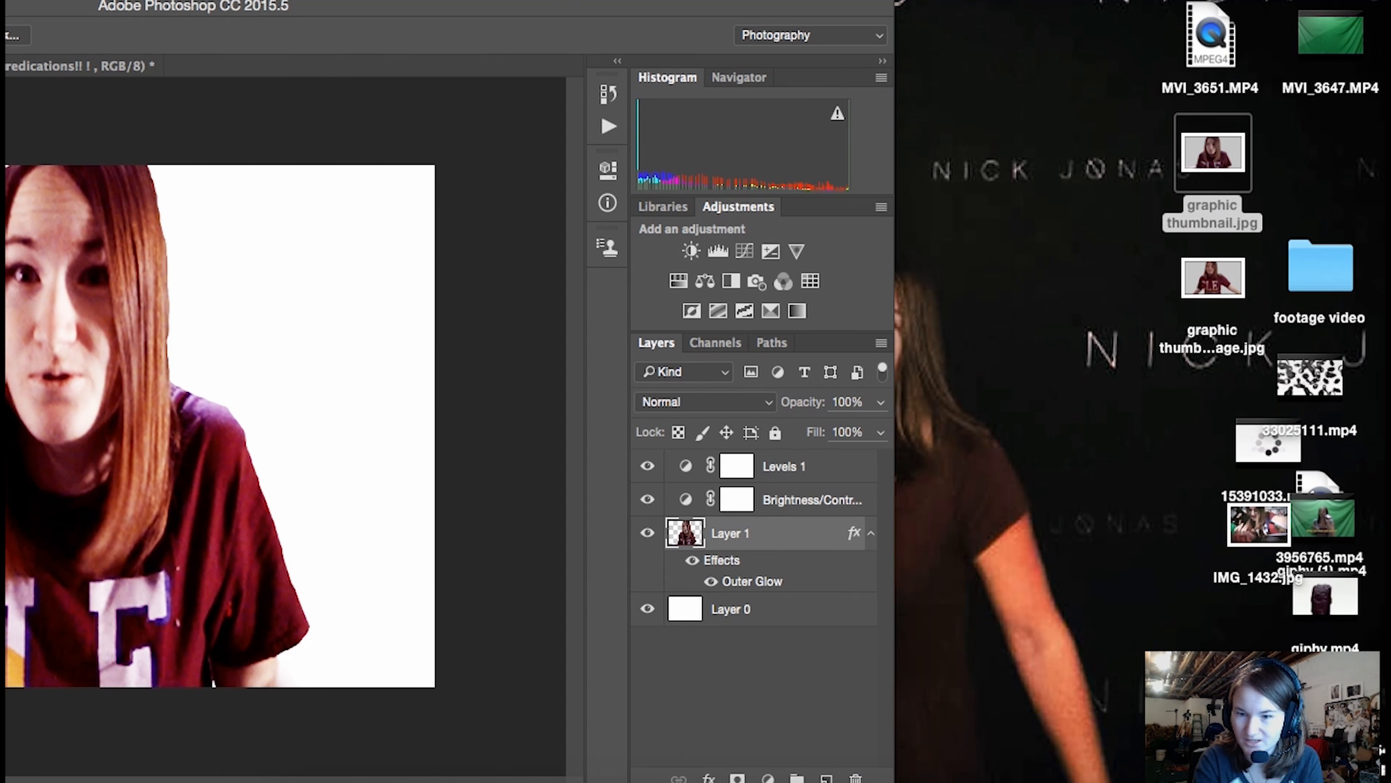
pyautogui.click(1213, 153)
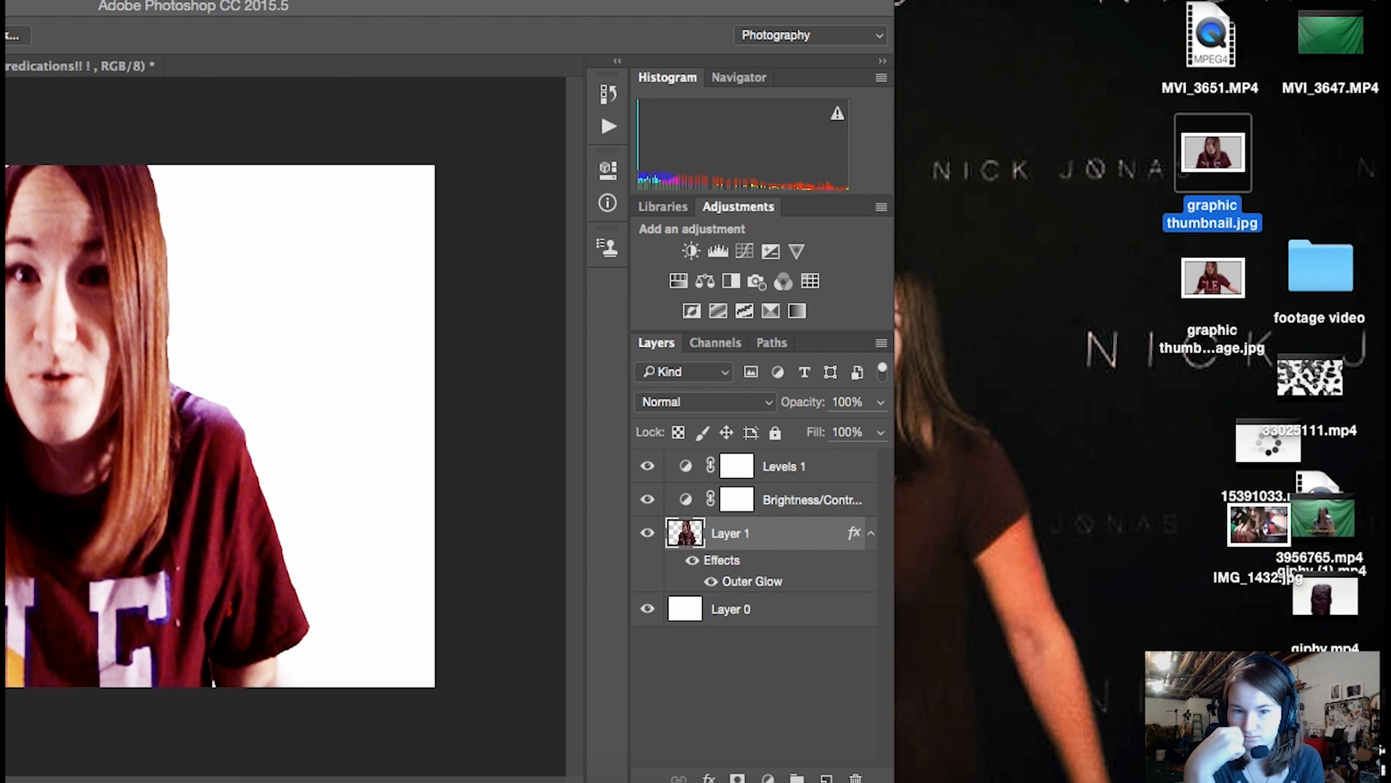
pyautogui.press('space')
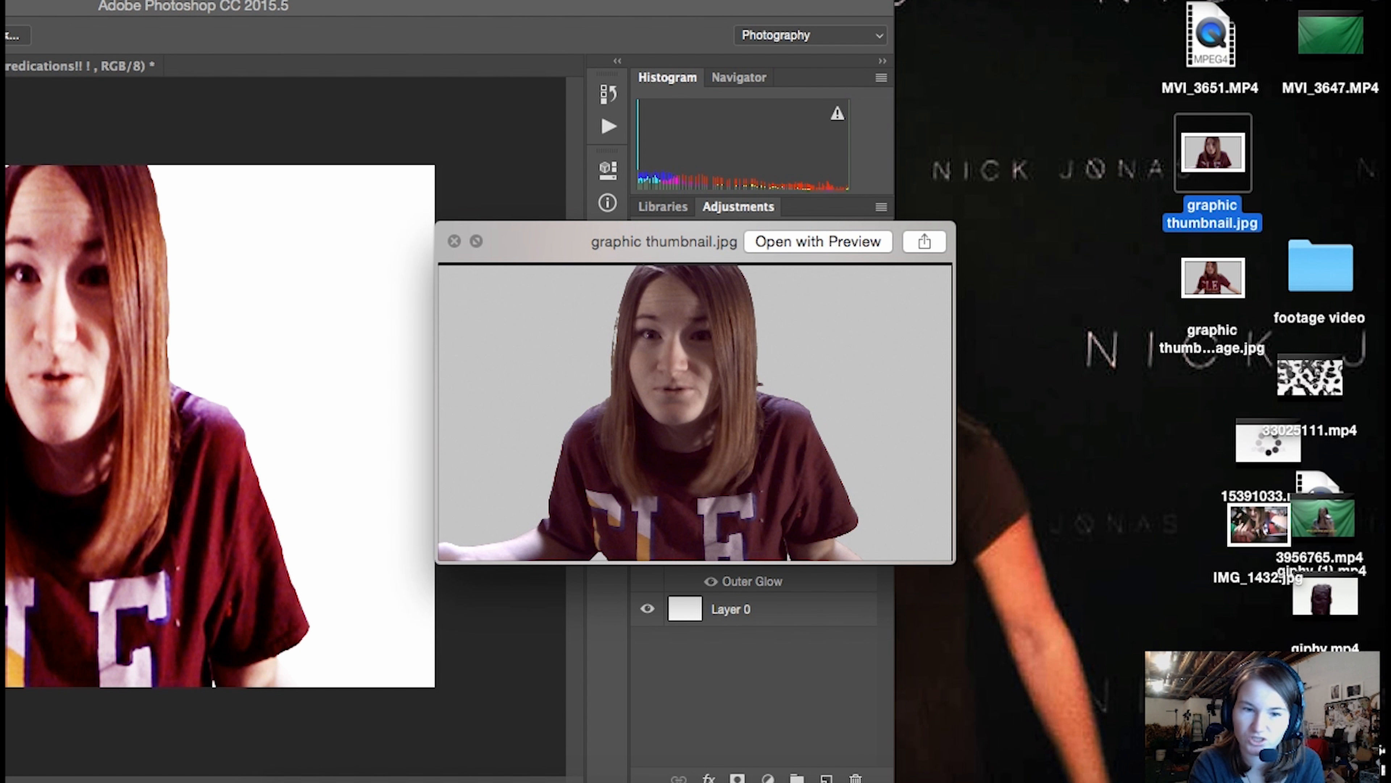
pyautogui.click(454, 241)
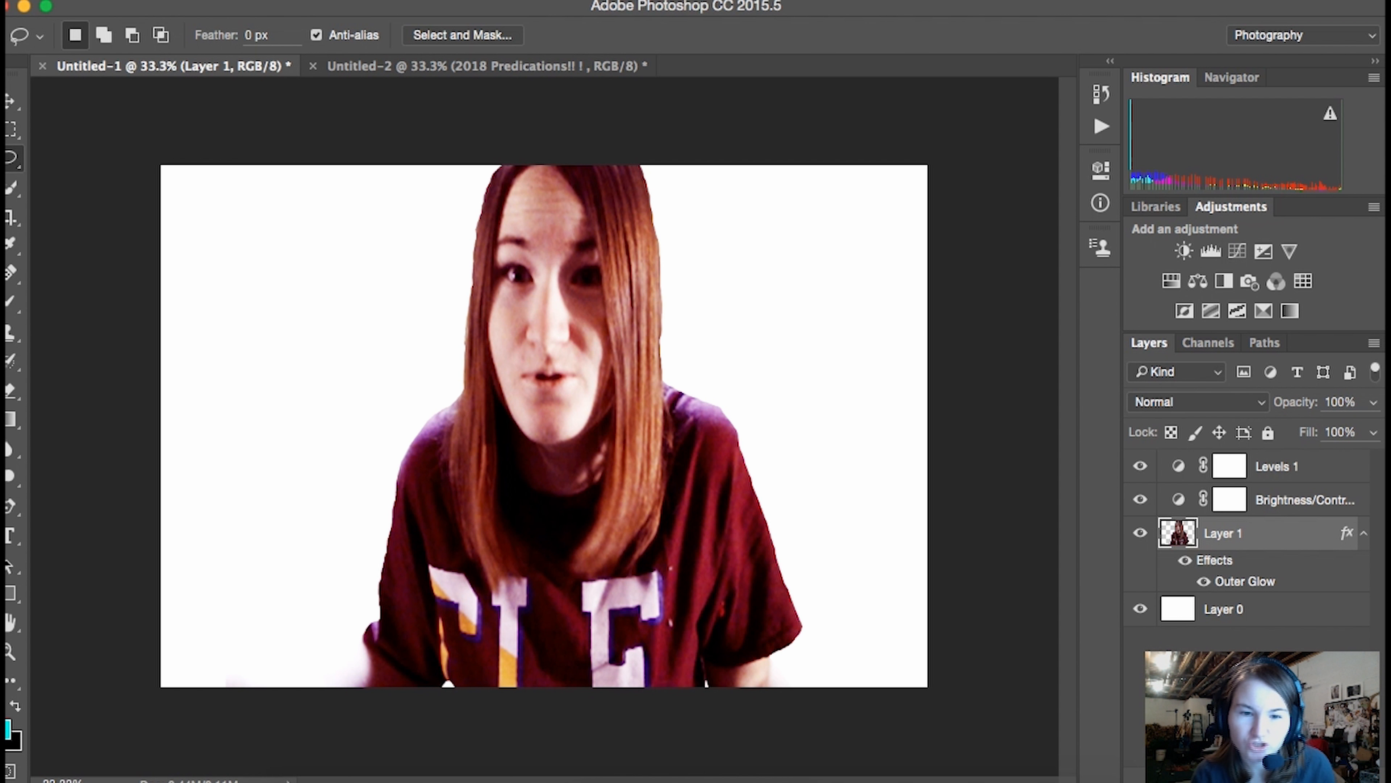
pyautogui.press('v')
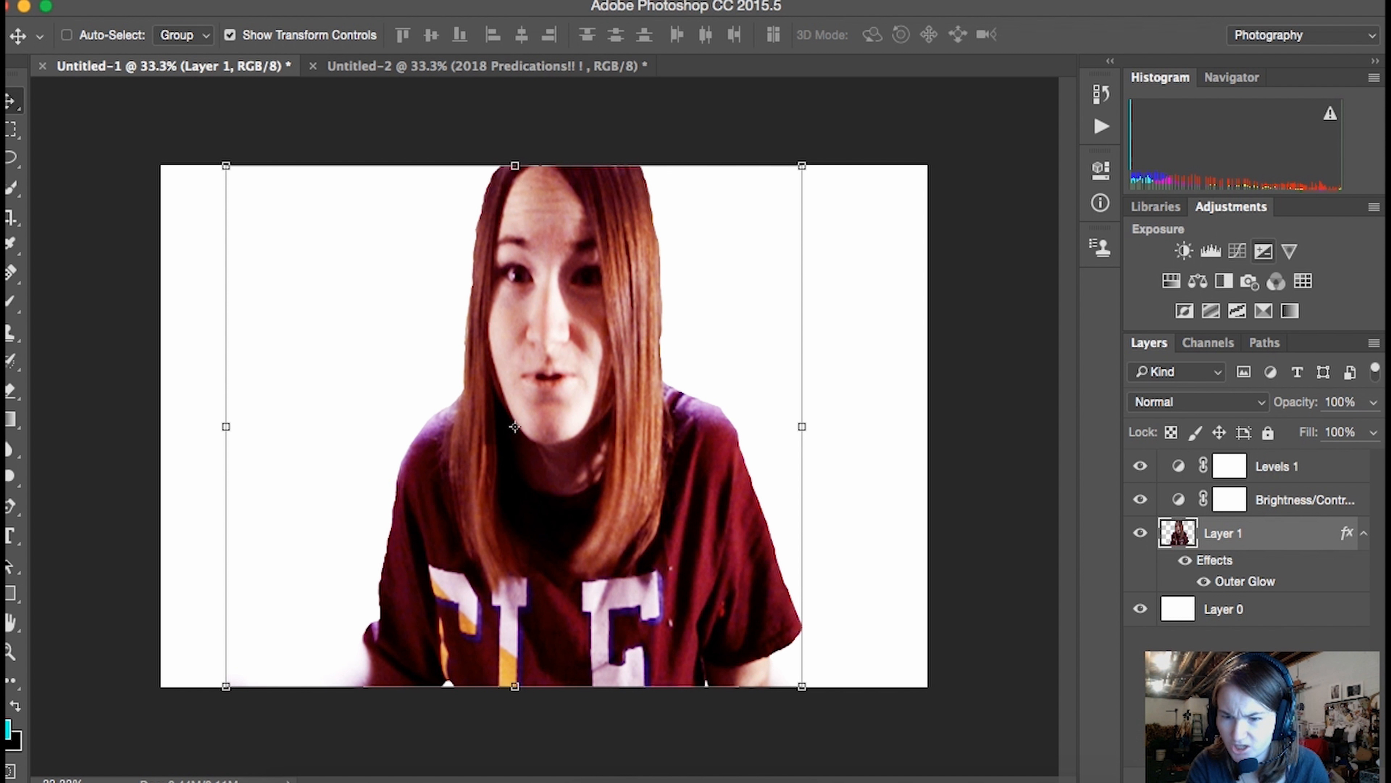
# Add a Curves adjustment above Layer 1 and move the curve's white point to input 148, output 153, keeping the black point at its origin
pyautogui.click(1237, 251)
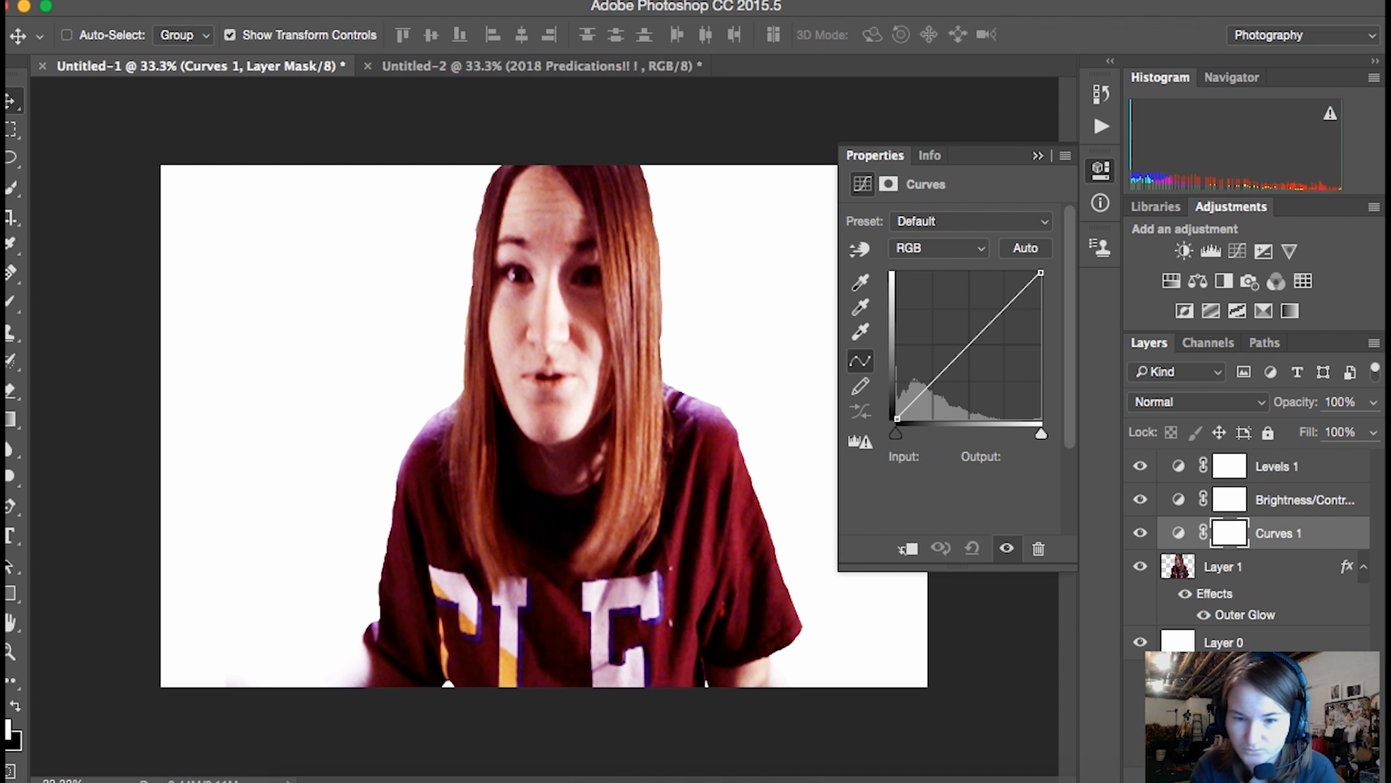
pyautogui.moveTo(896, 433)
pyautogui.mouseDown()
pyautogui.moveTo(978, 433)
pyautogui.moveTo(905, 433)
pyautogui.mouseUp()
pyautogui.moveTo(1041, 433)
pyautogui.mouseDown()
pyautogui.moveTo(992, 433)
pyautogui.moveTo(1041, 433)
pyautogui.mouseUp()
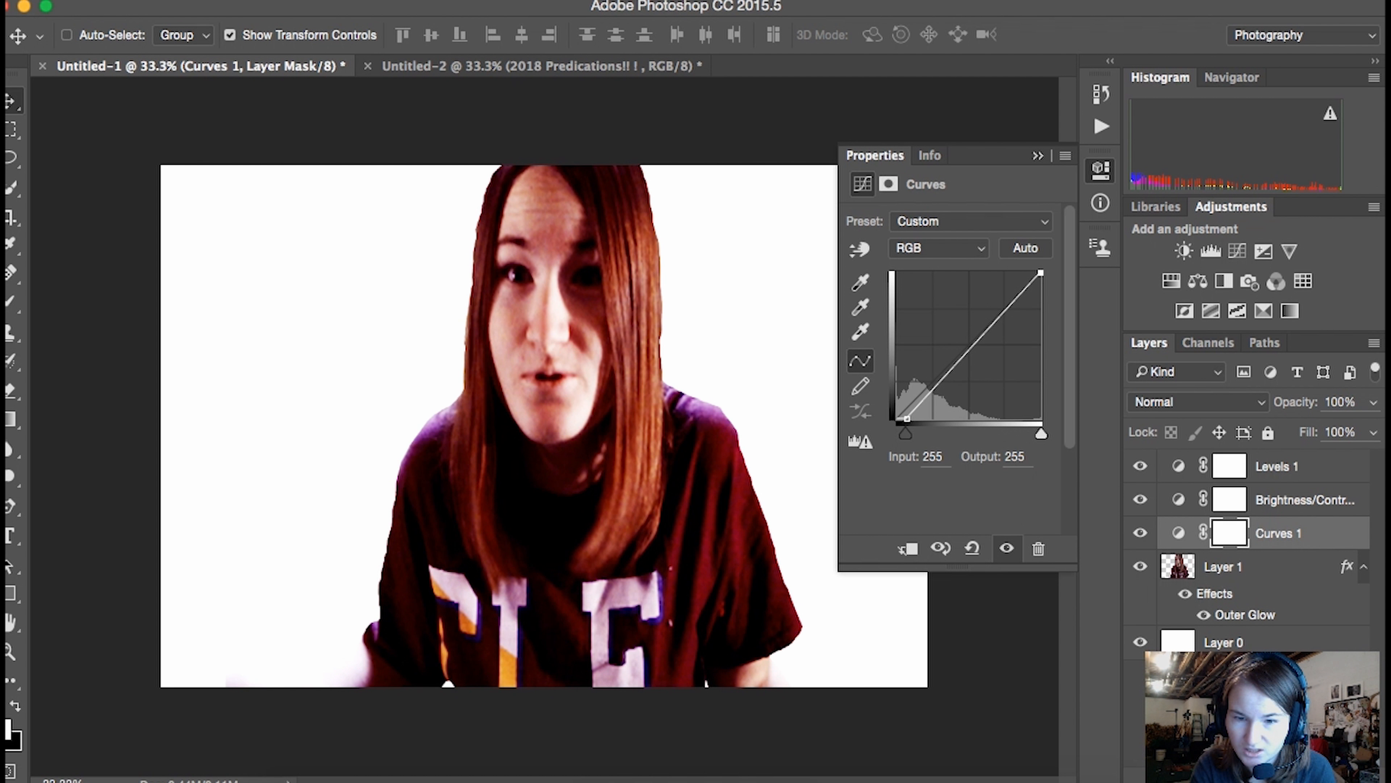
pyautogui.moveTo(1041, 272); pyautogui.dragTo(1012, 299)
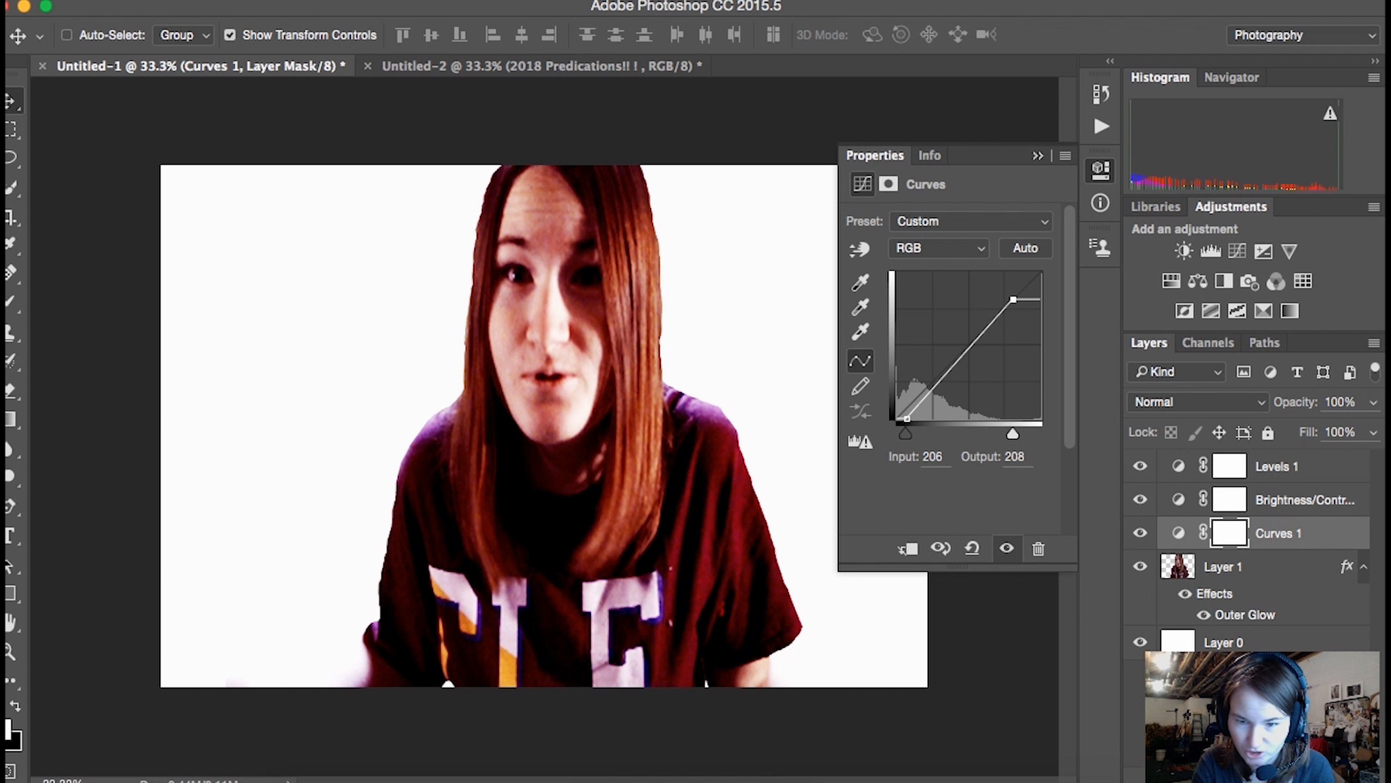
pyautogui.moveTo(1013, 300); pyautogui.dragTo(970, 330)
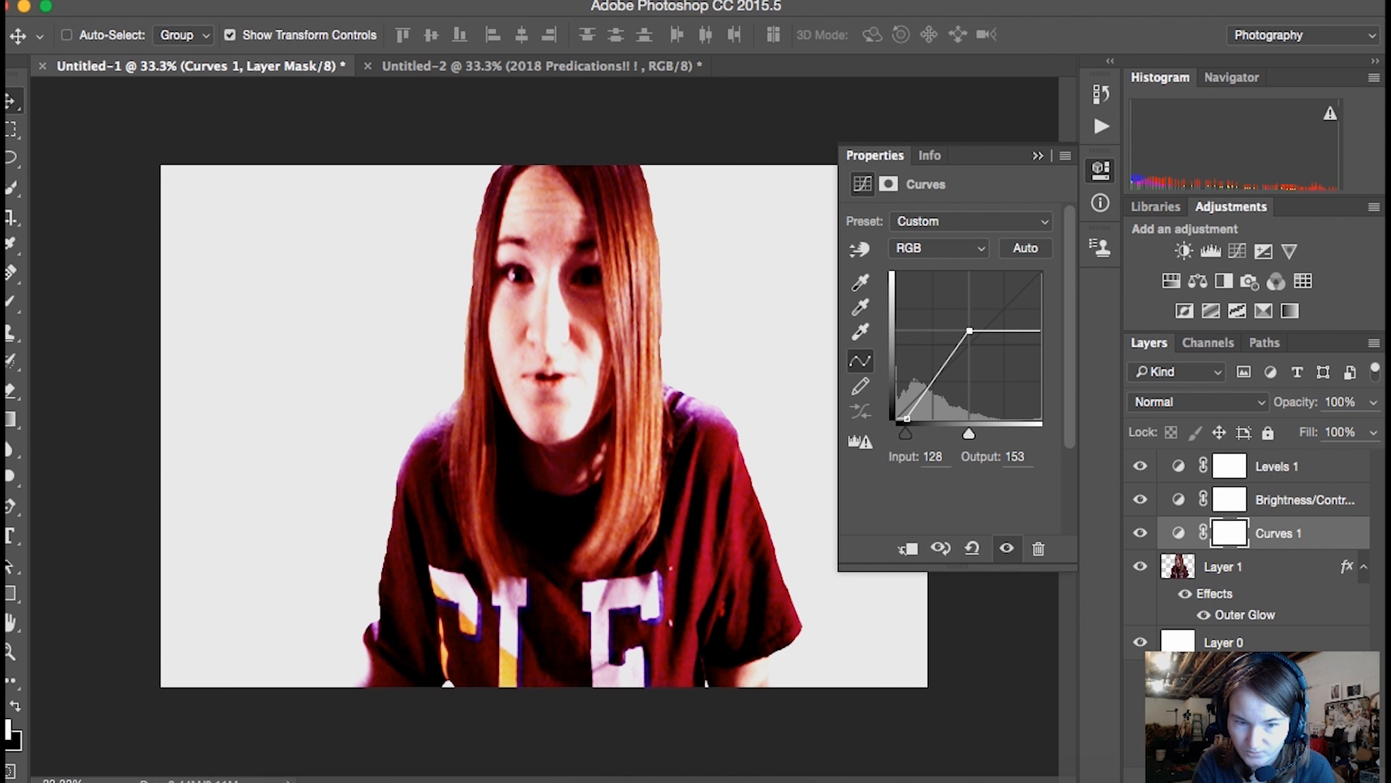
pyautogui.moveTo(907, 418); pyautogui.dragTo(897, 420)
pyautogui.moveTo(970, 331)
pyautogui.mouseDown()
pyautogui.moveTo(1019, 331)
pyautogui.moveTo(981, 331)
pyautogui.mouseUp()
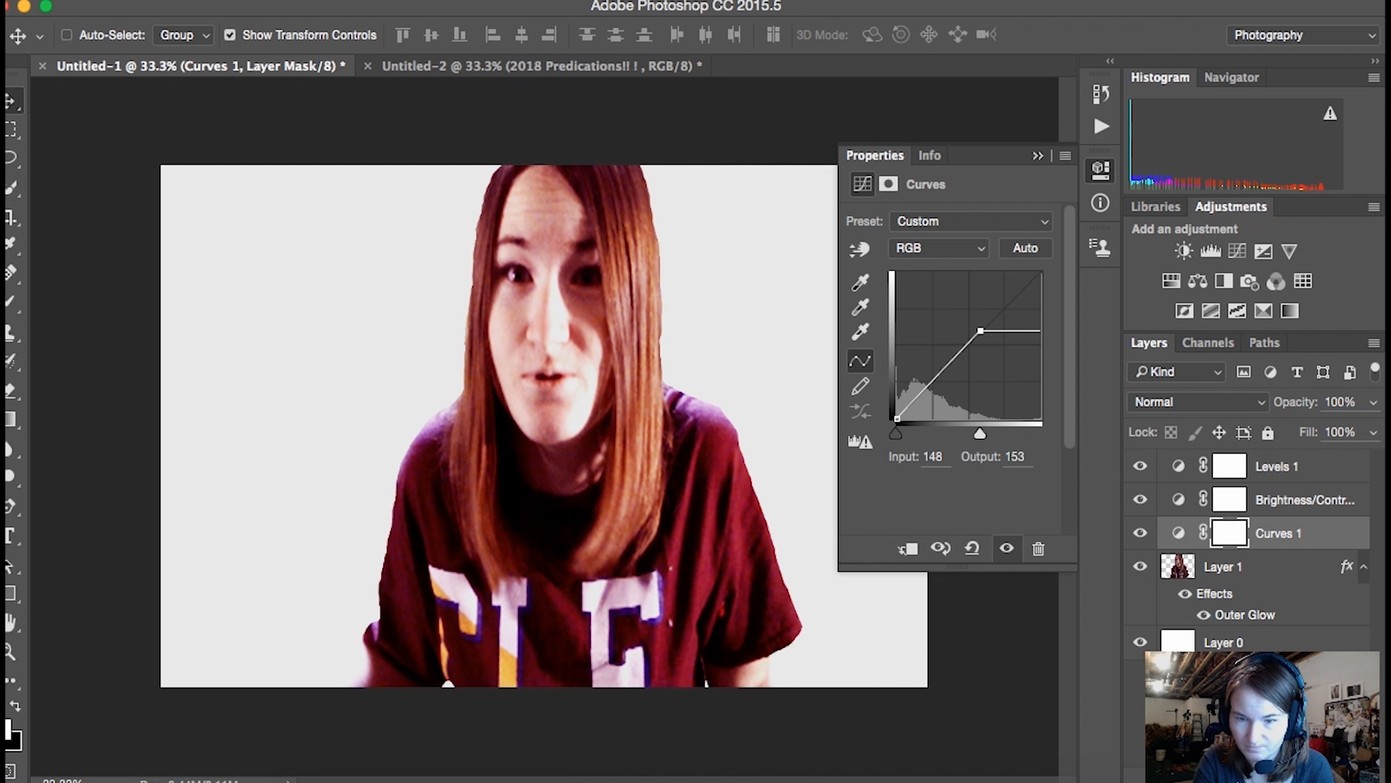
pyautogui.click(1038, 156)
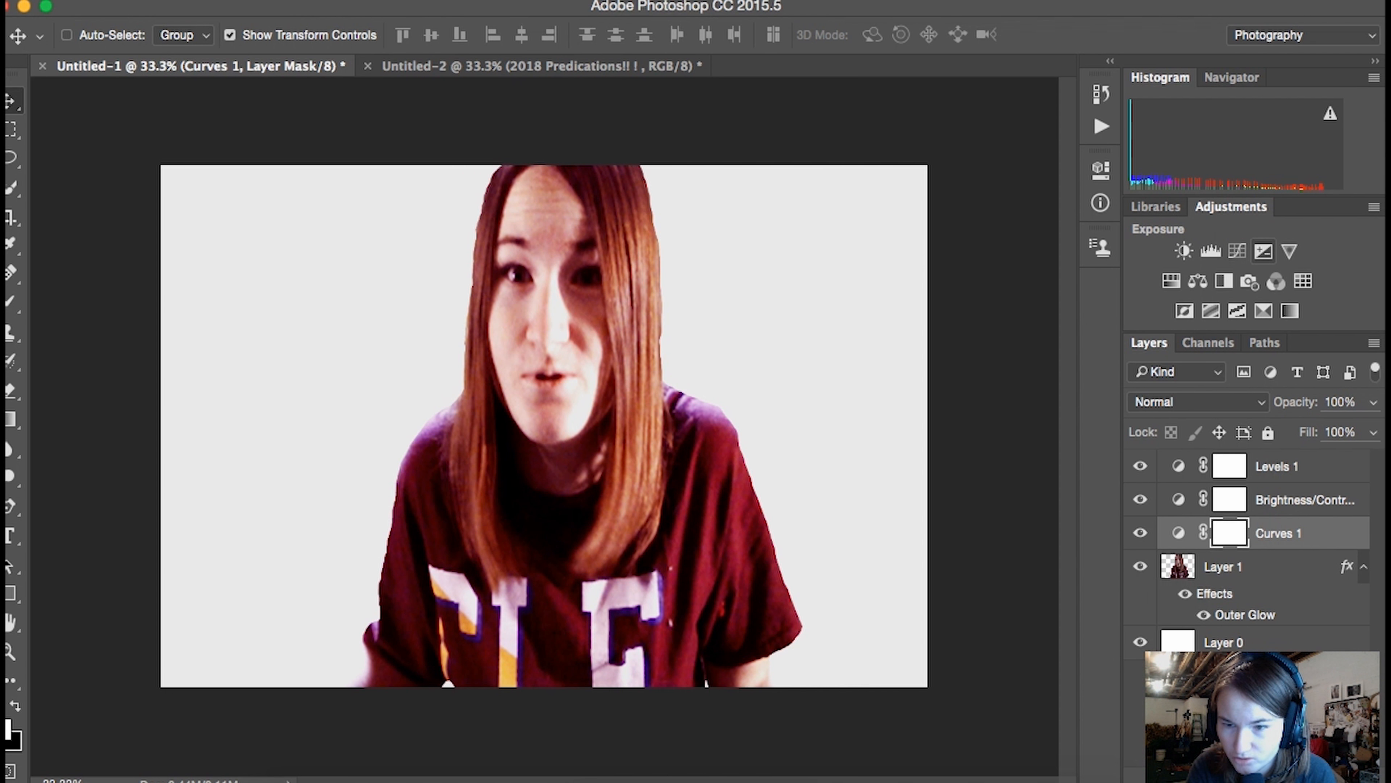
# Add an Exposure adjustment above the Curves layer with exposure -0.16, offset -0.0116 and gamma correction 1.05
pyautogui.click(1101, 170)
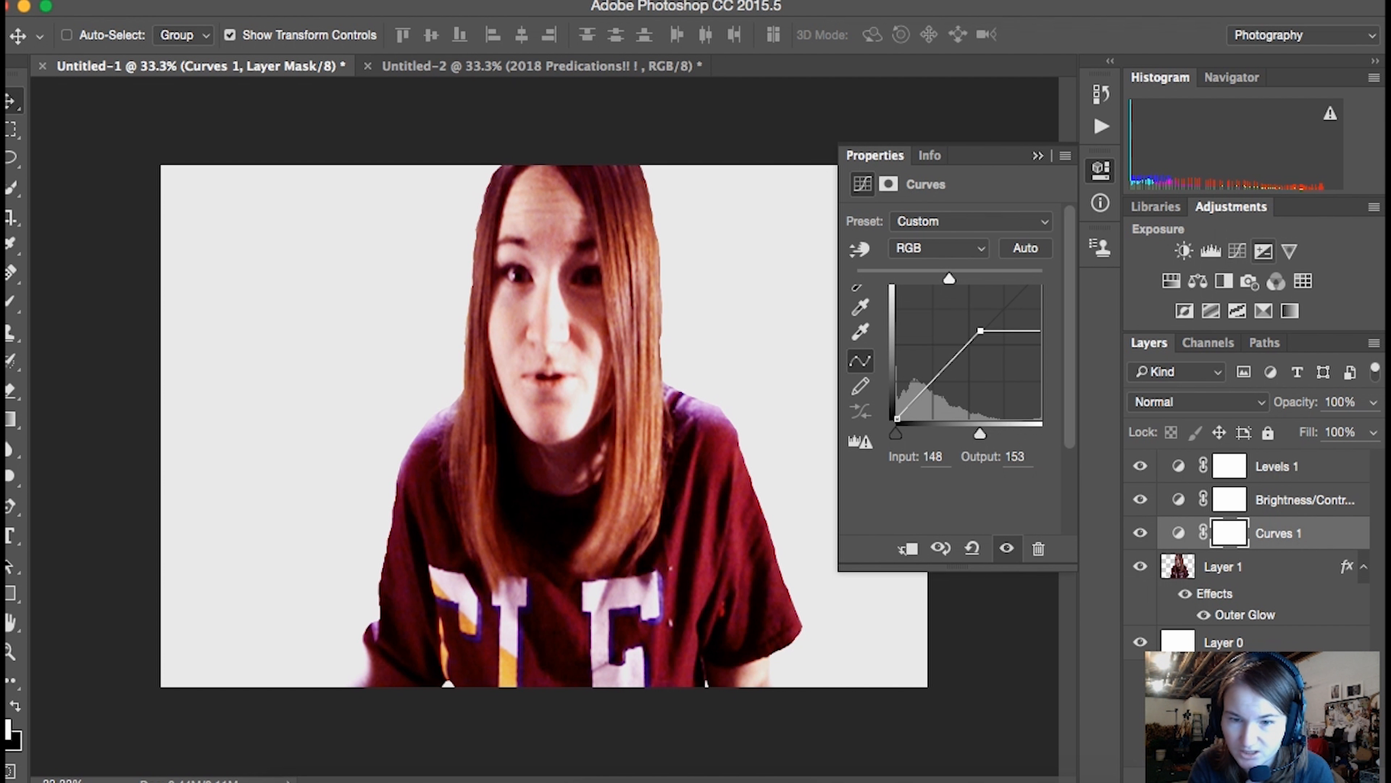
pyautogui.click(1263, 250)
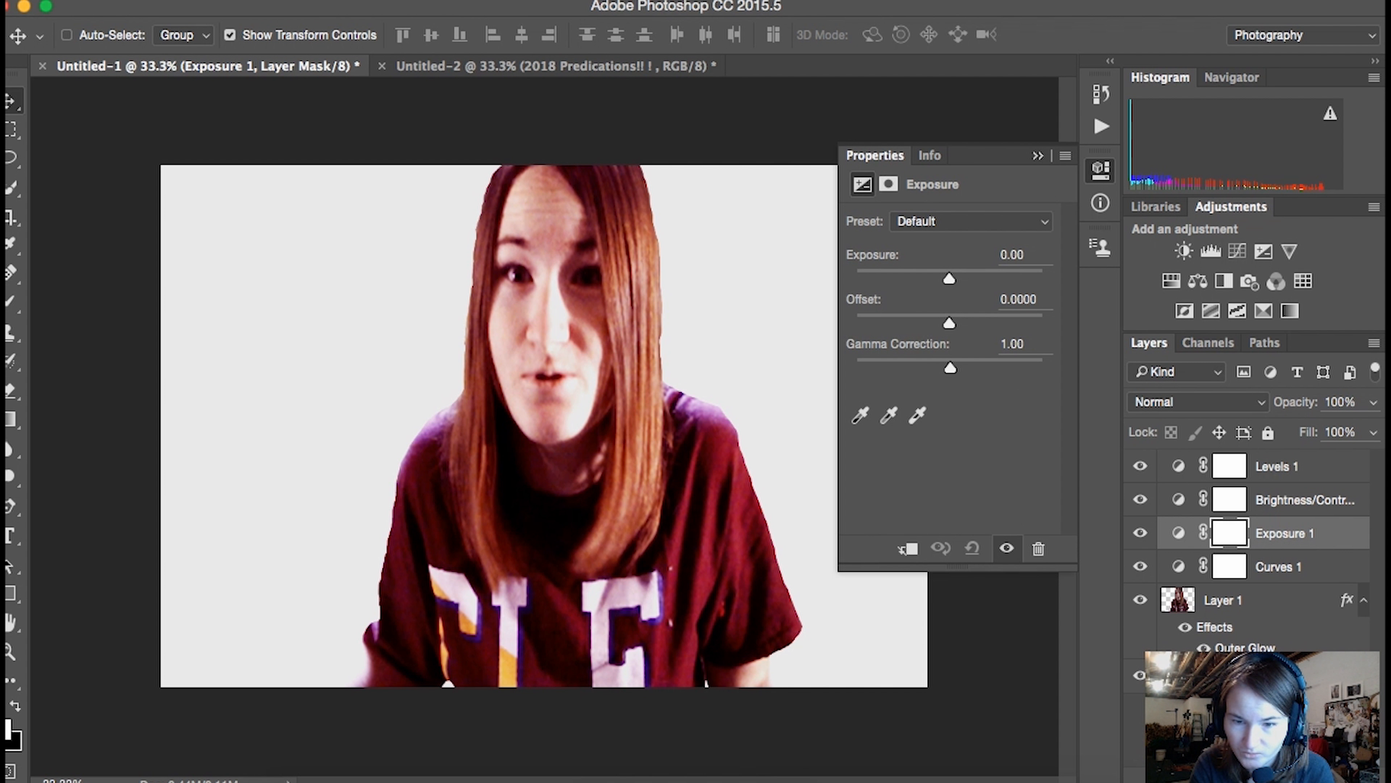
pyautogui.moveTo(950, 278)
pyautogui.mouseDown()
pyautogui.moveTo(986, 278)
pyautogui.moveTo(947, 278)
pyautogui.mouseUp()
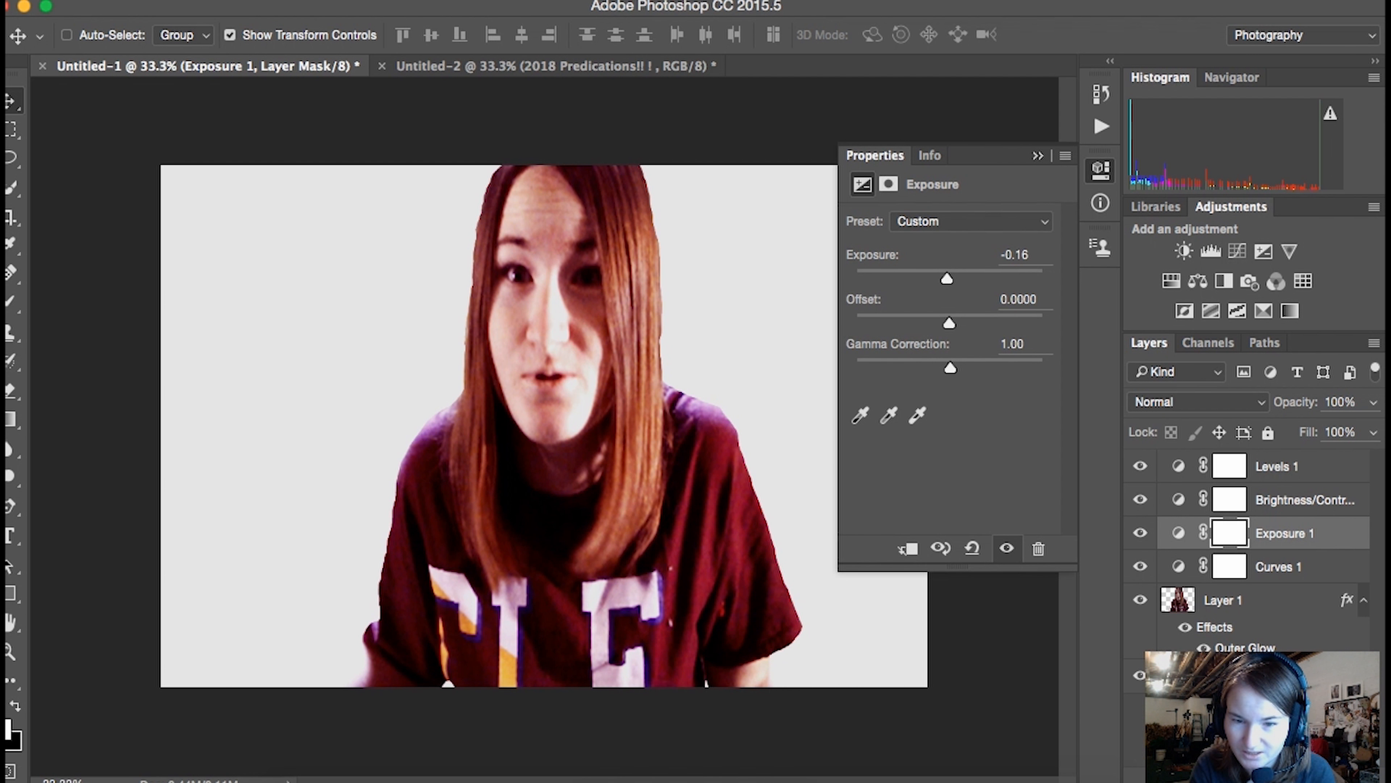
pyautogui.moveTo(949, 324)
pyautogui.mouseDown()
pyautogui.moveTo(965, 323)
pyautogui.moveTo(946, 324)
pyautogui.mouseUp()
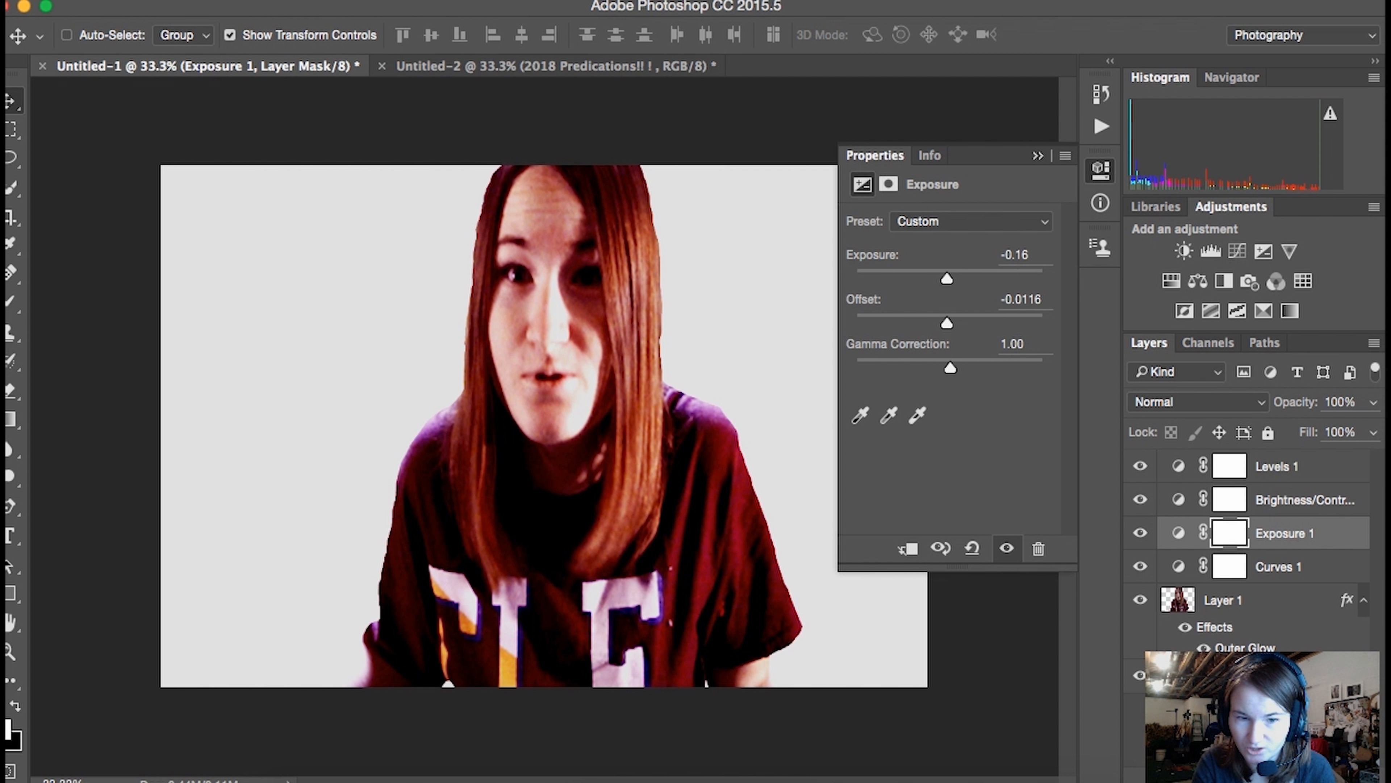
pyautogui.moveTo(951, 368)
pyautogui.mouseDown()
pyautogui.moveTo(998, 368)
pyautogui.moveTo(933, 367)
pyautogui.moveTo(951, 368)
pyautogui.mouseUp()
pyautogui.moveTo(951, 367)
pyautogui.mouseDown()
pyautogui.moveTo(963, 367)
pyautogui.moveTo(947, 367)
pyautogui.mouseUp()
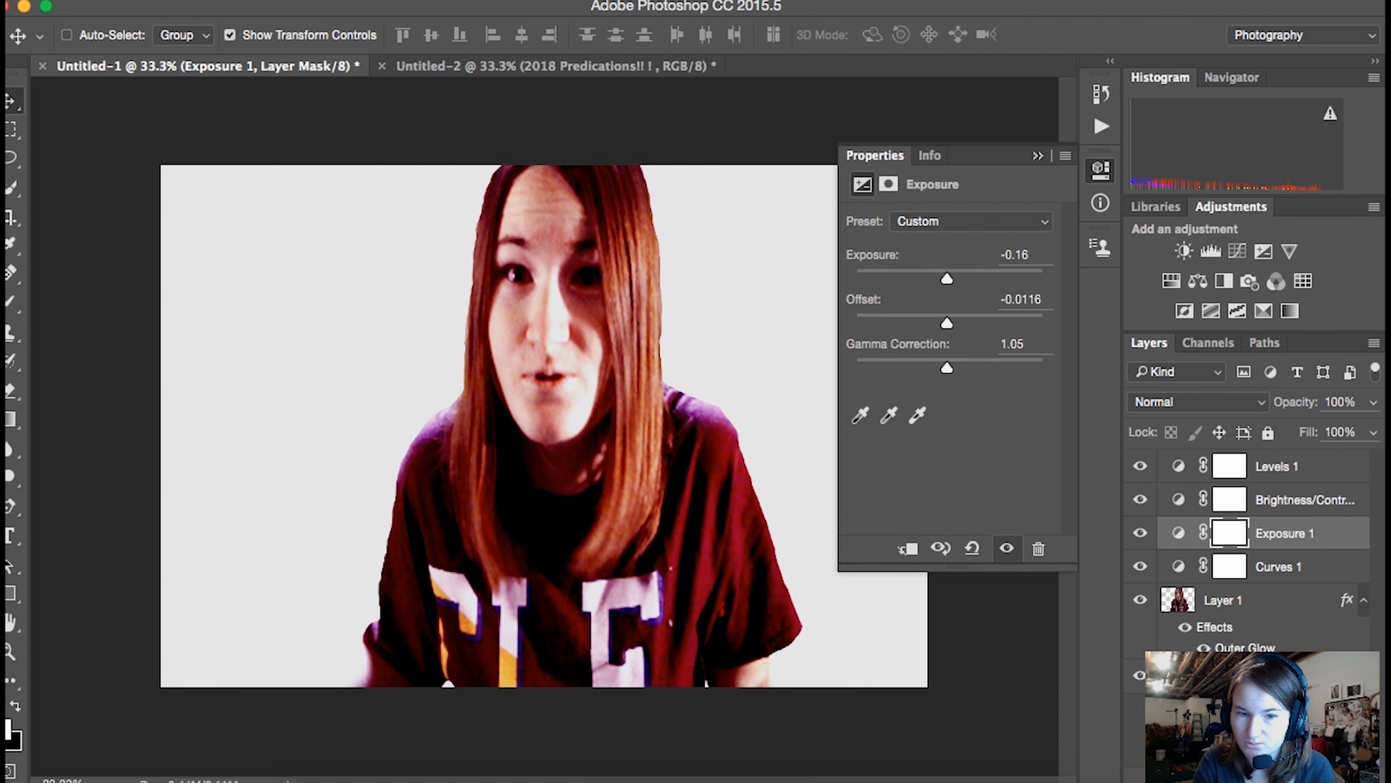
pyautogui.click(1038, 156)
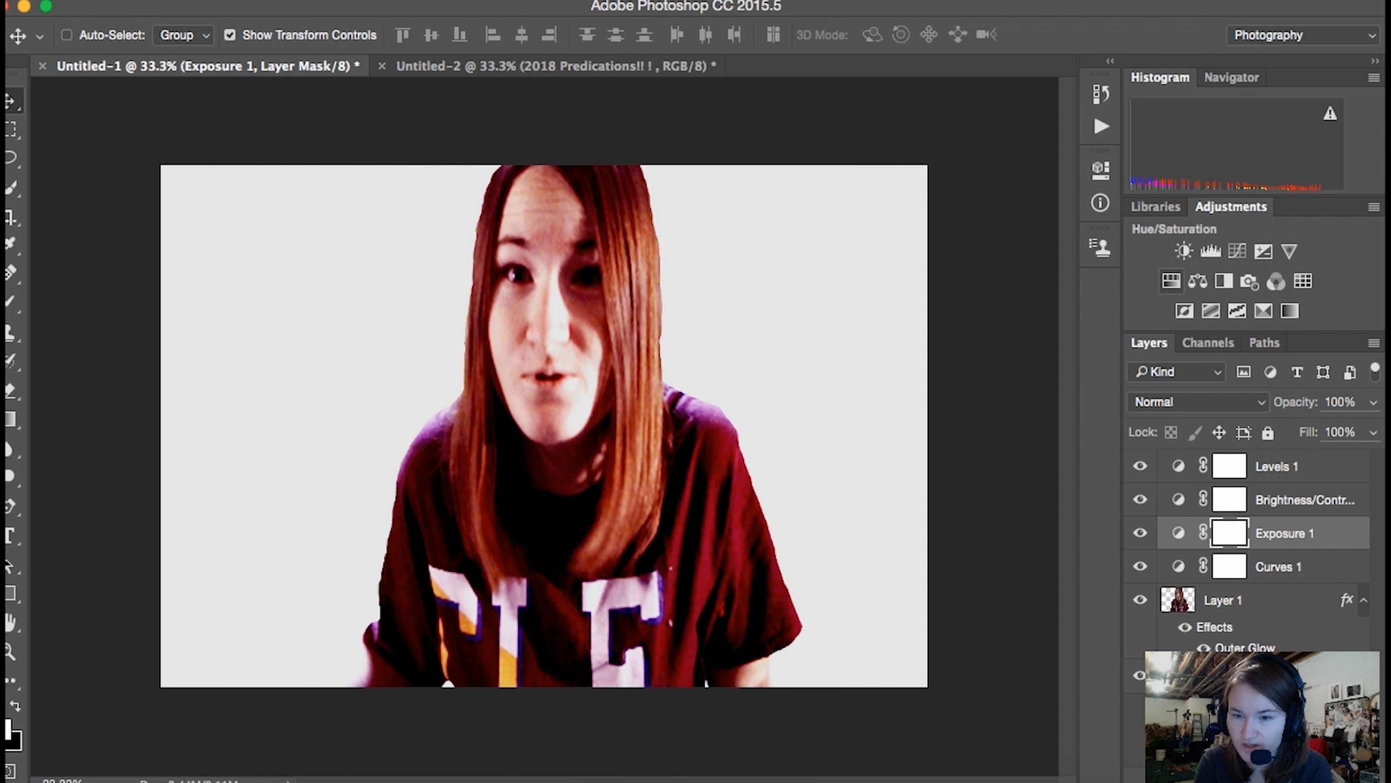
# Add a Hue/Saturation adjustment above the Exposure layer and set the master saturation to -10
pyautogui.click(1172, 281)
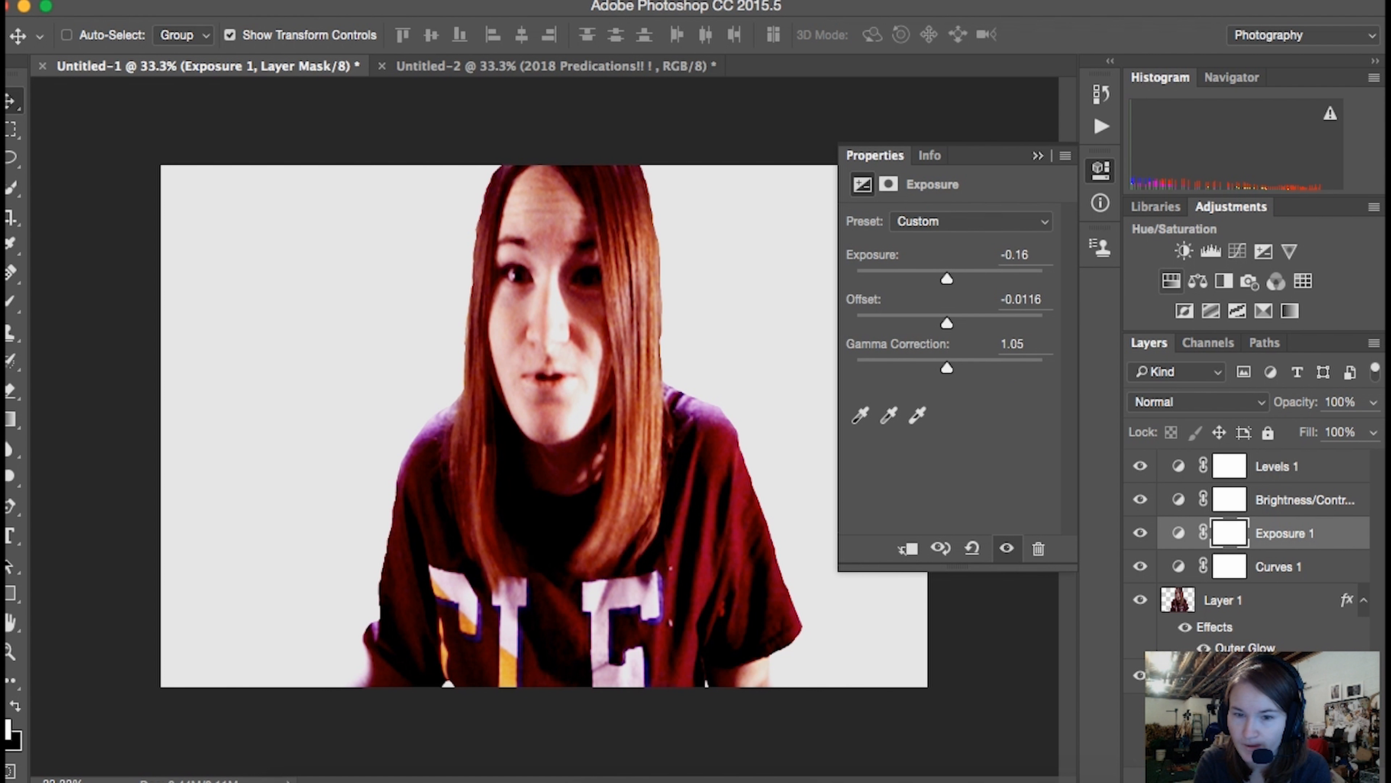
pyautogui.click(1172, 281)
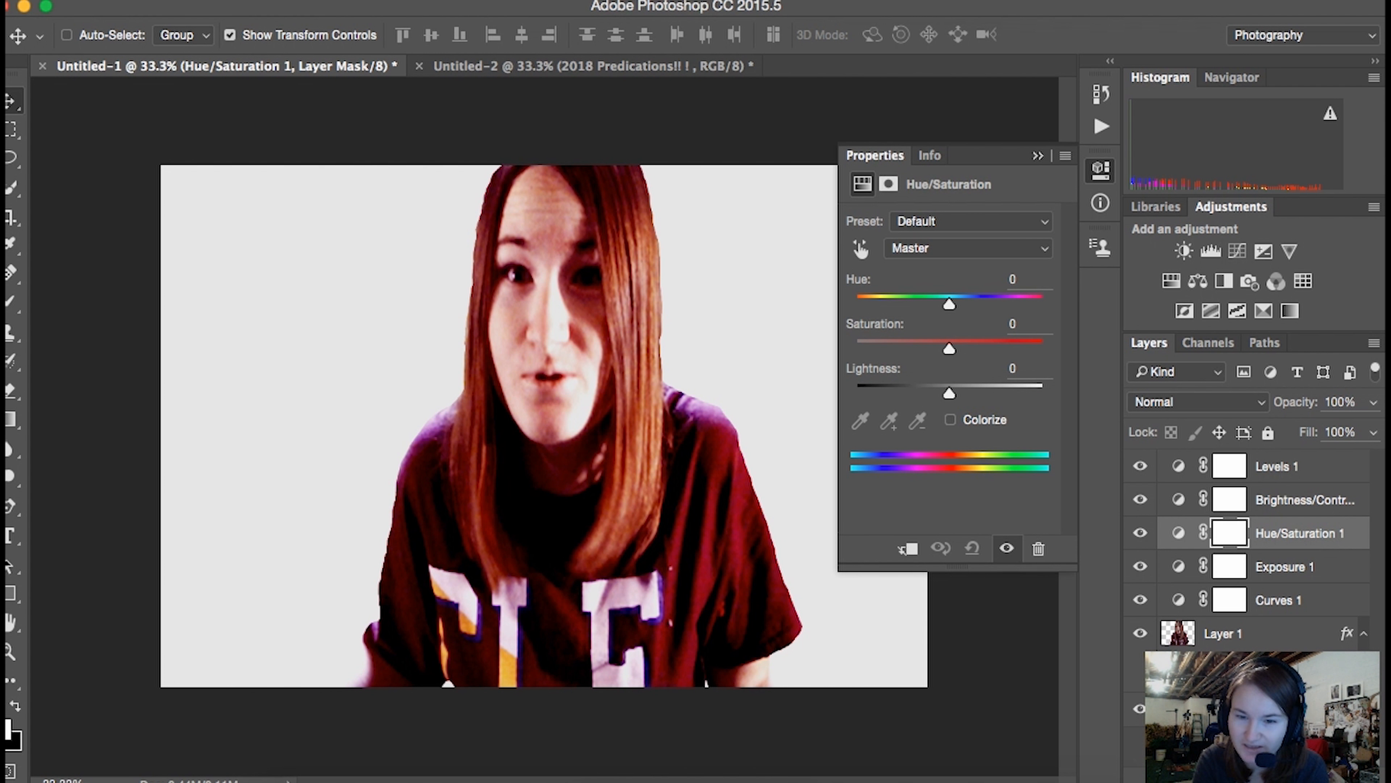
pyautogui.moveTo(949, 349)
pyautogui.mouseDown()
pyautogui.moveTo(994, 349)
pyautogui.moveTo(939, 349)
pyautogui.mouseUp()
pyautogui.moveTo(949, 394); pyautogui.dragTo(949, 394)
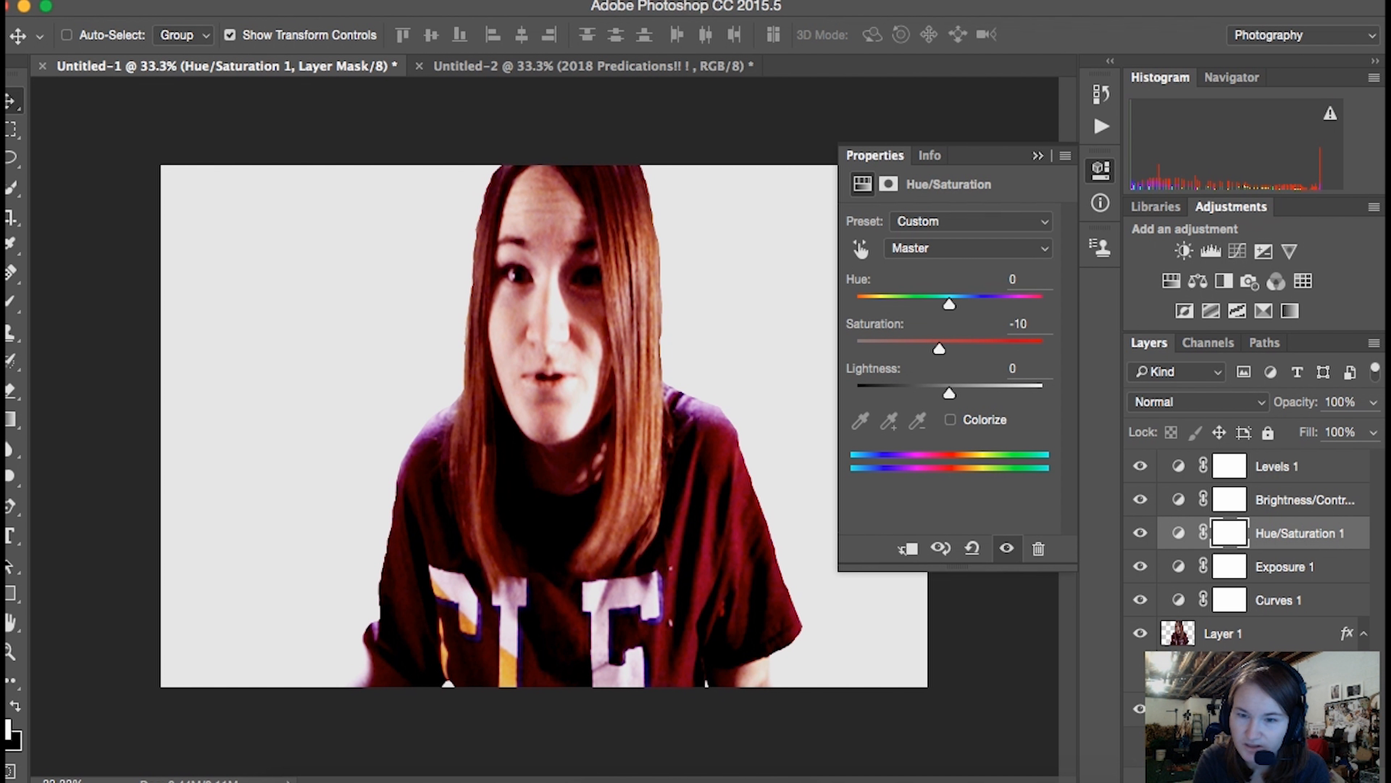
pyautogui.click(1037, 156)
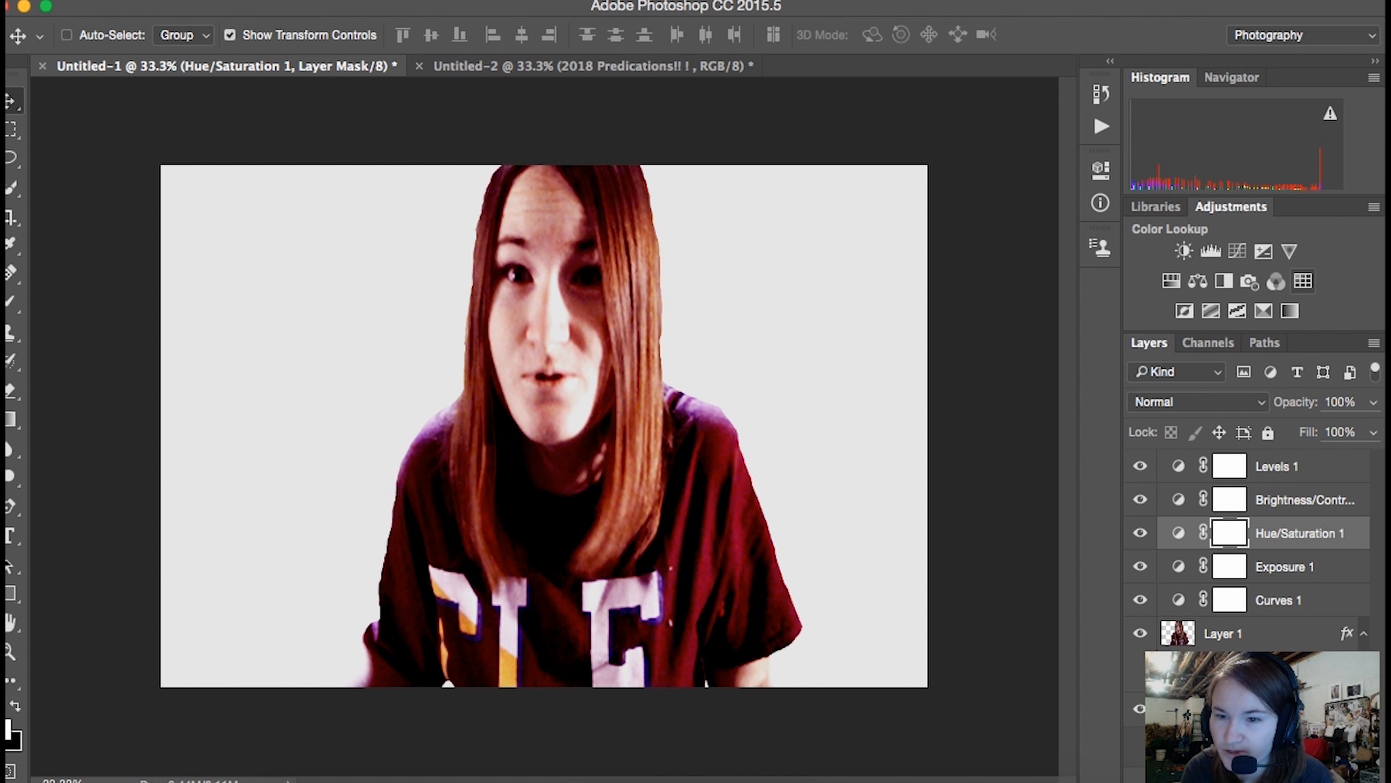
# Add a Color Lookup adjustment above the Hue/Saturation layer and browse its 3DLUT file presets without choosing one
pyautogui.click(1101, 170)
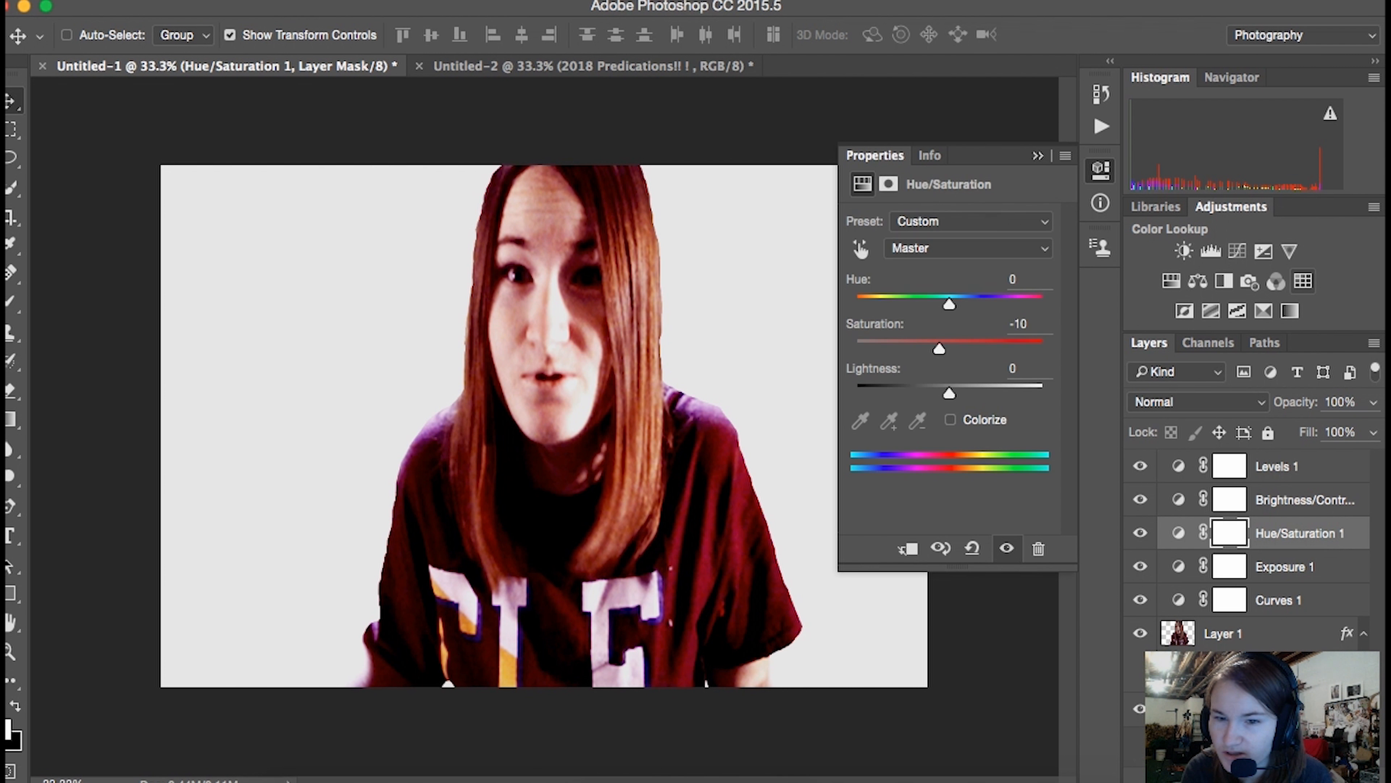
pyautogui.click(1304, 281)
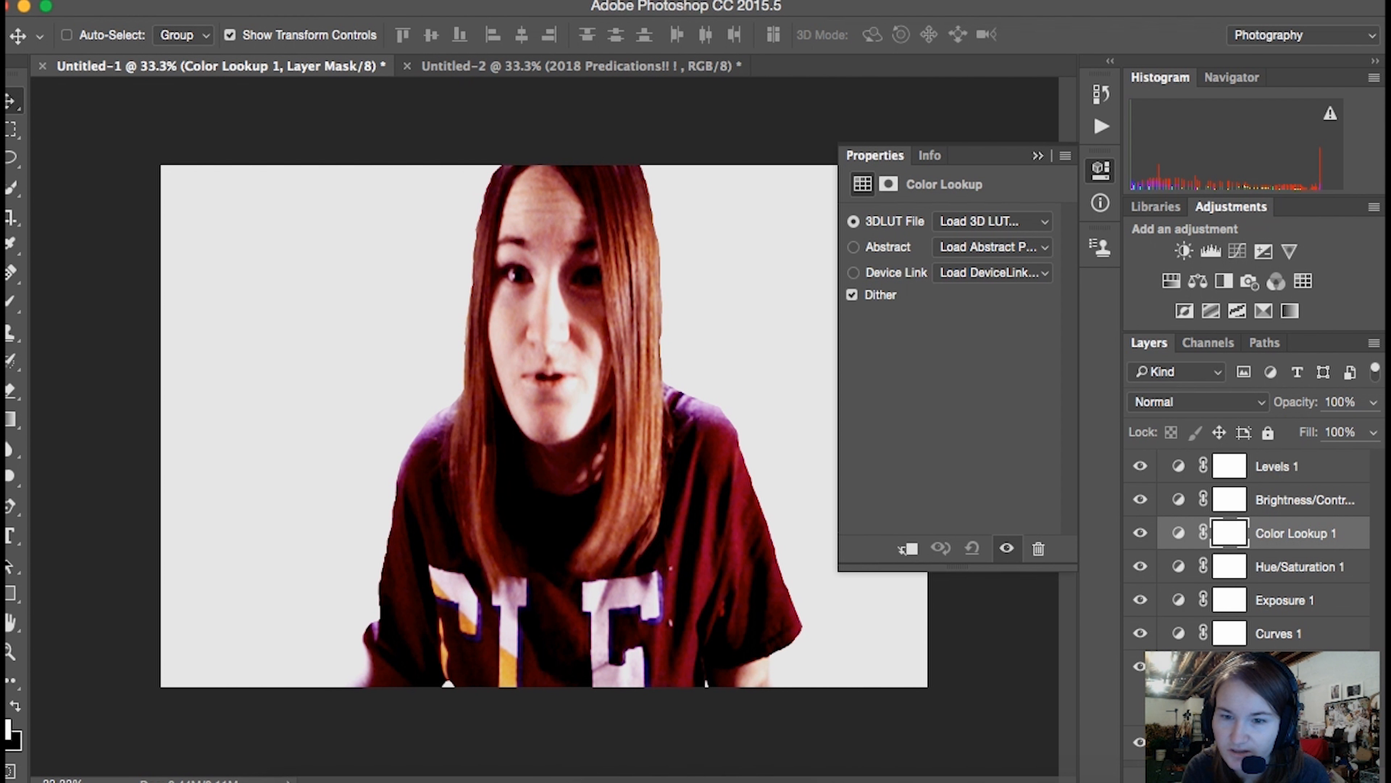
pyautogui.click(991, 221)
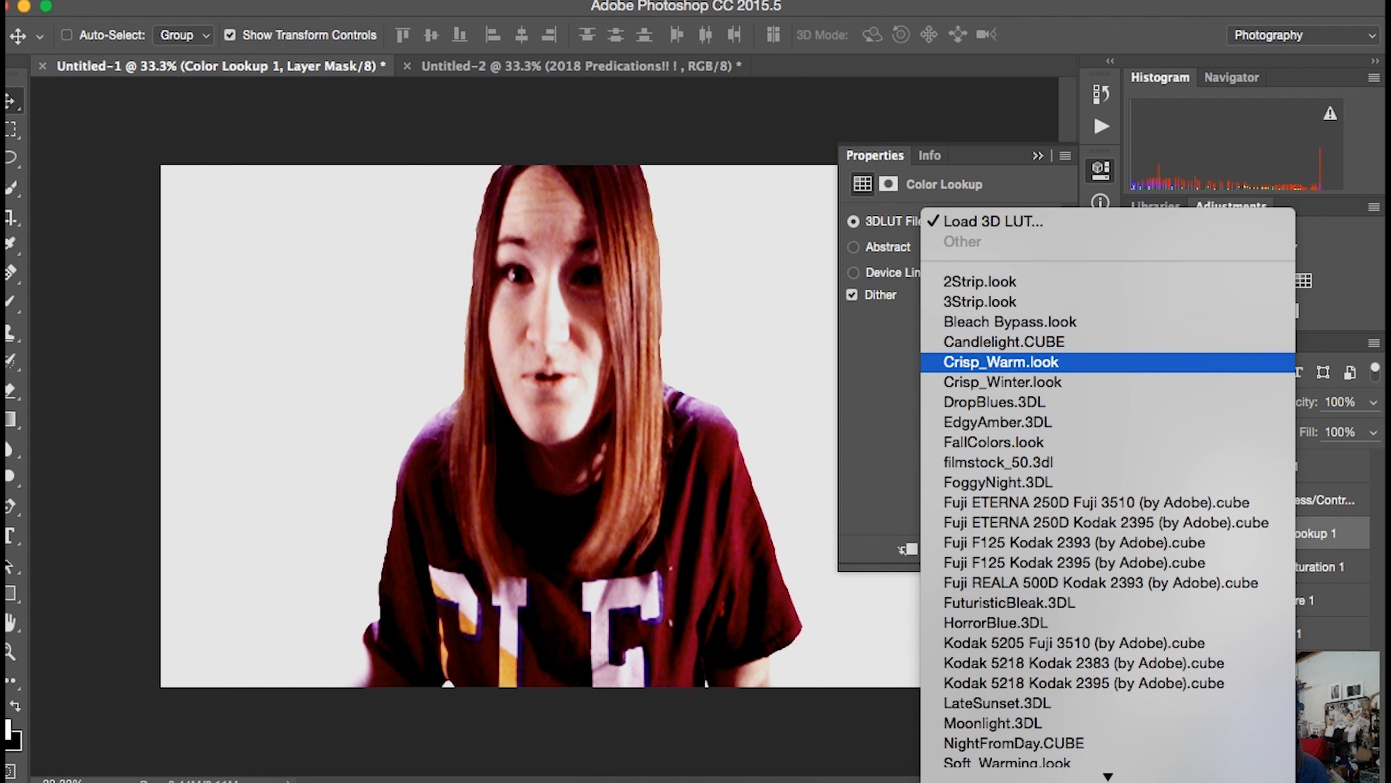
pyautogui.scroll(-1, 997, 482)
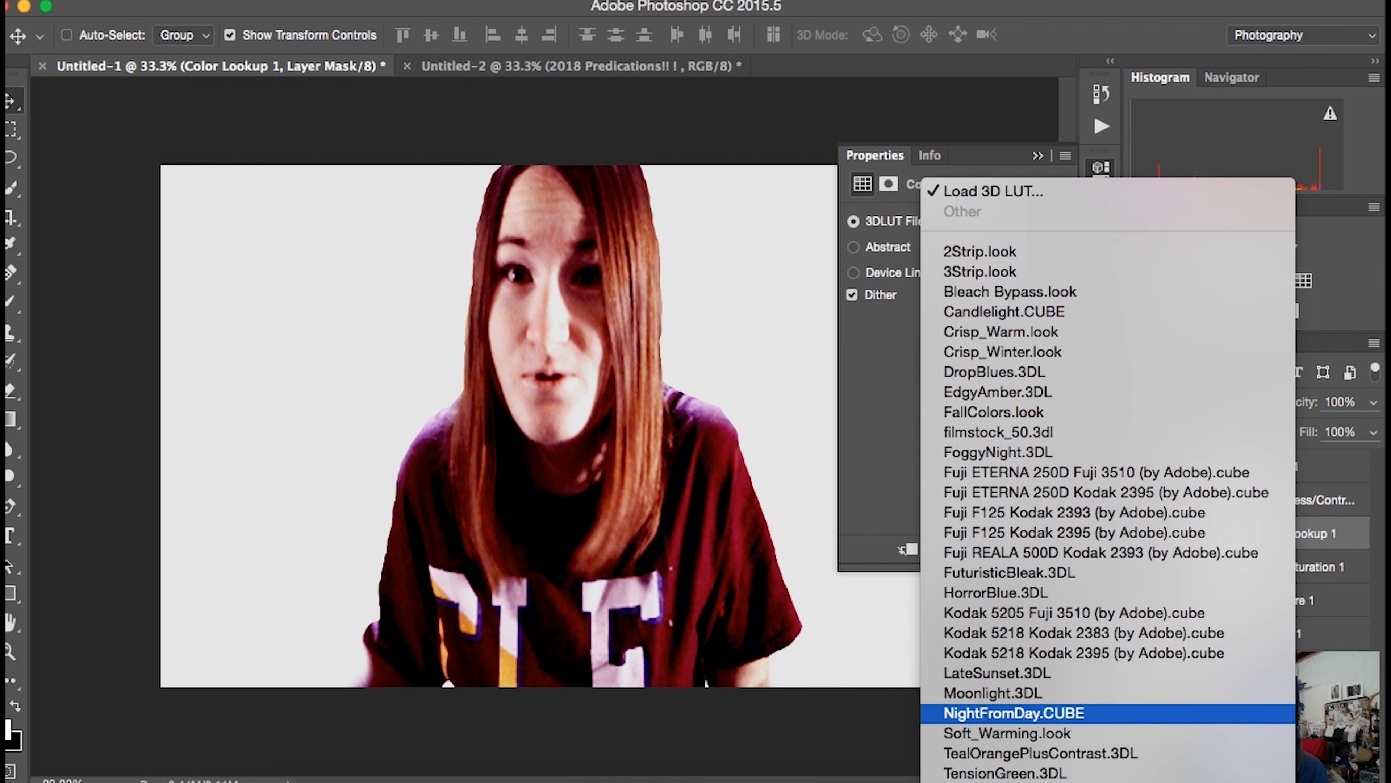
pyautogui.click(1326, 288)
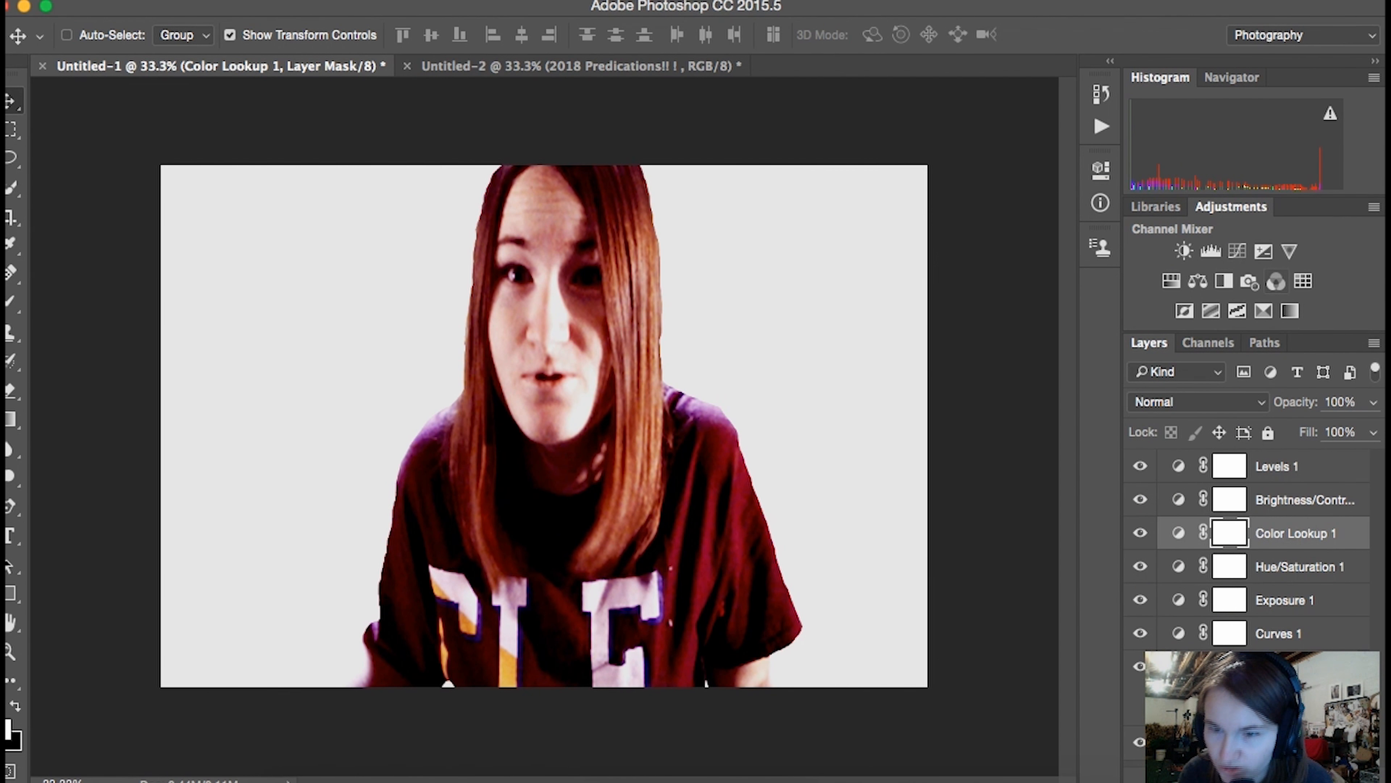